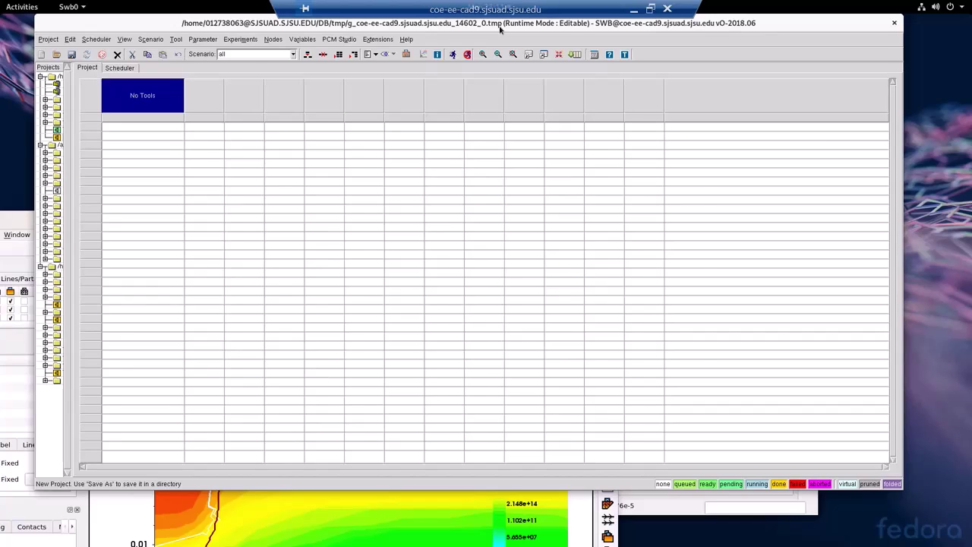
Maximize the Sentaurus Workbench window and widen the Projects panel.
double_click(500, 28)
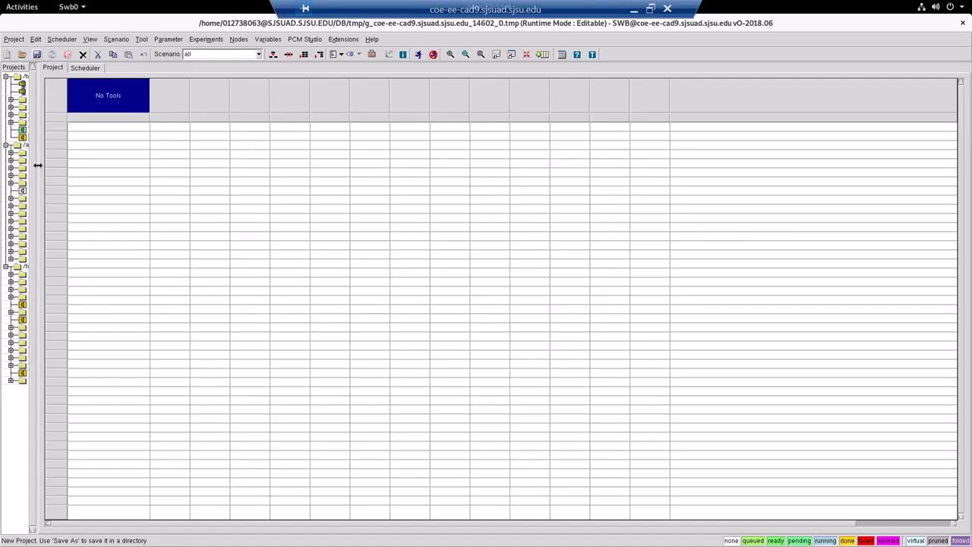
mouse_move(35, 162)
left_mouse_down()
mouse_move(126, 167)
mouse_move(35, 163)
left_mouse_up()
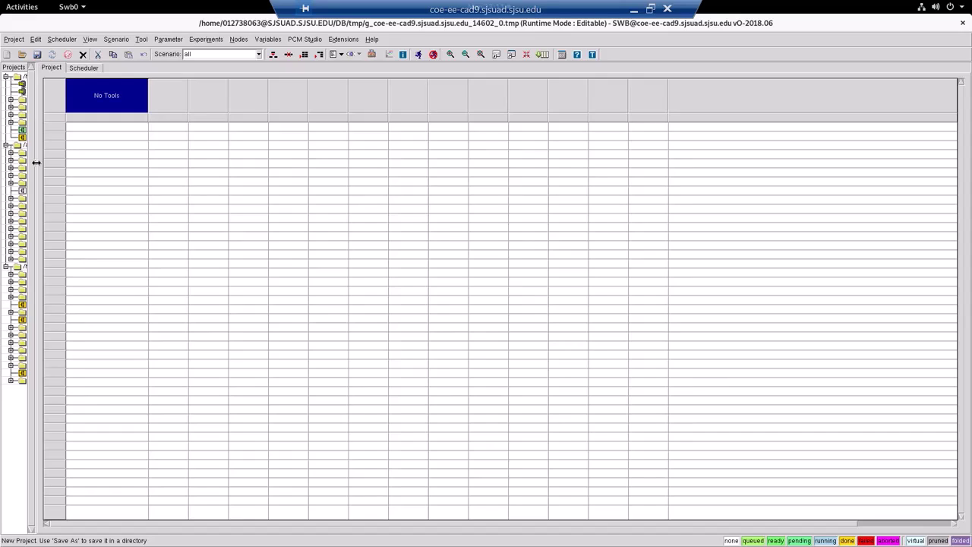
Replace the current project with a new empty one from Project > New > New Project.
left_click(14, 39)
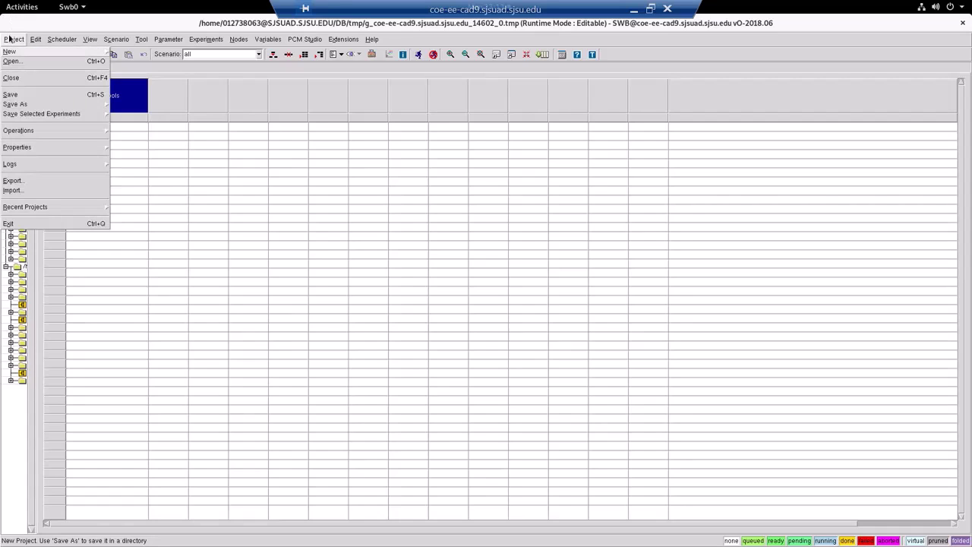
mouse_move(23, 52)
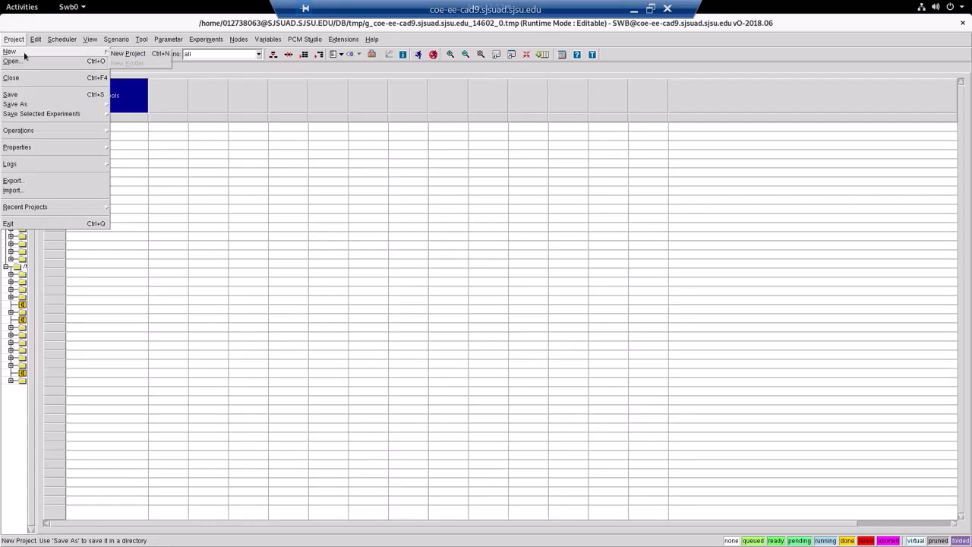
left_click(126, 54)
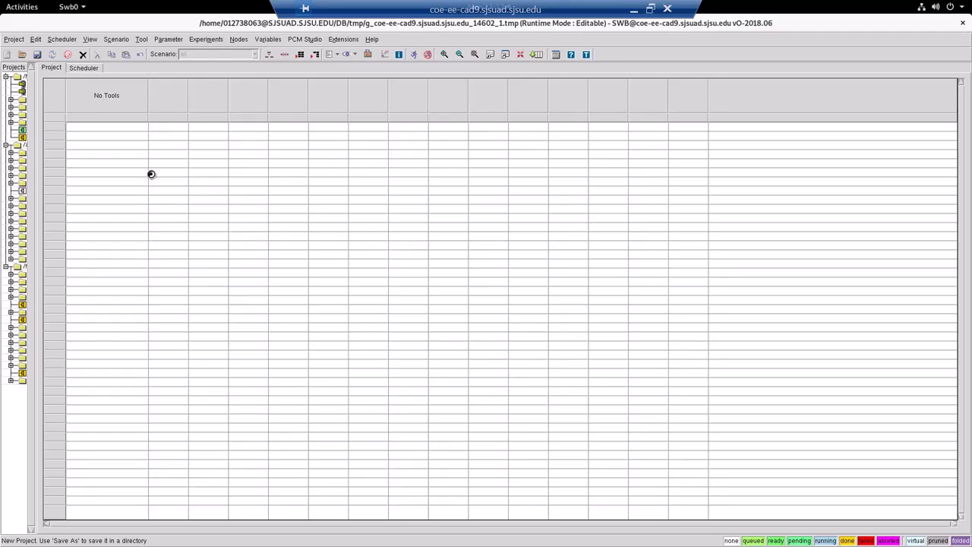
Add the SDE tool to the empty tool flow as its first step.
right_click(118, 107)
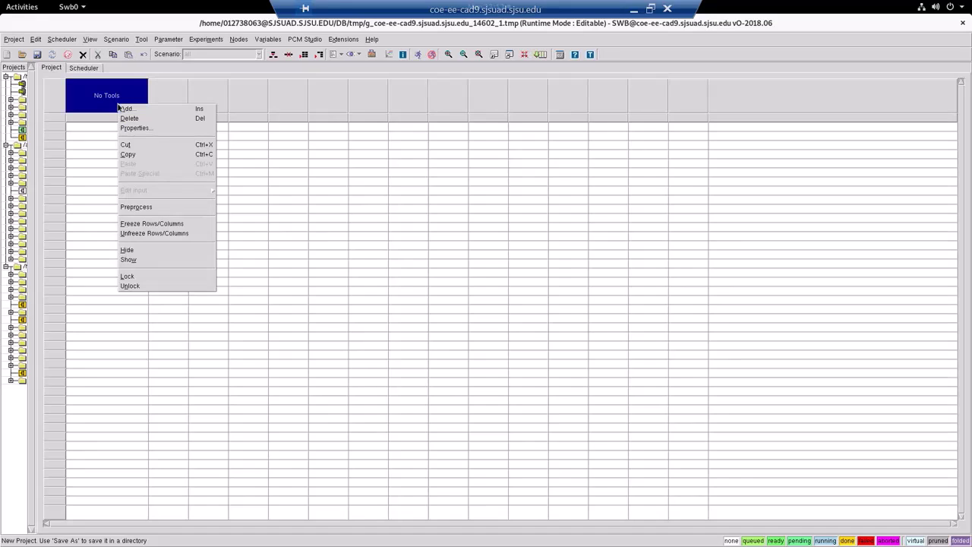
left_click(125, 109)
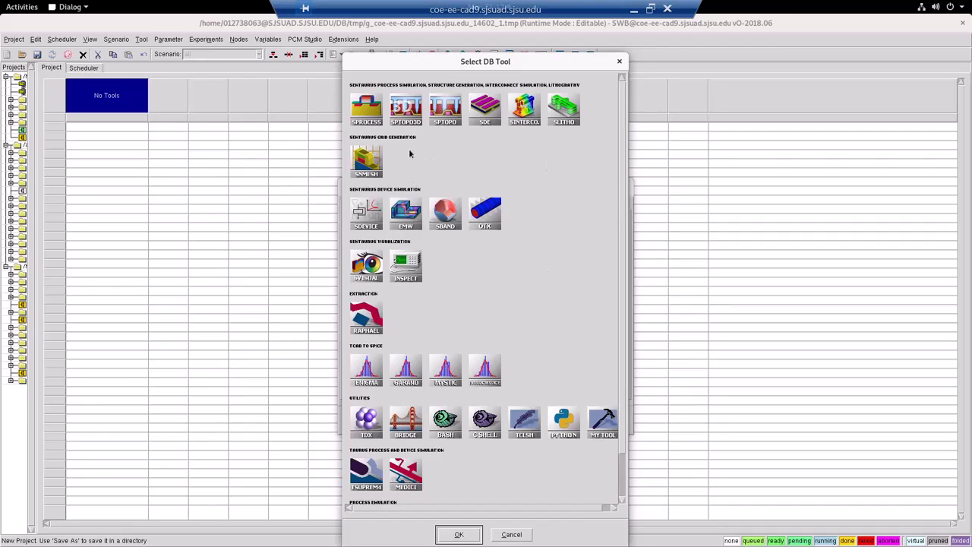
double_click(490, 111)
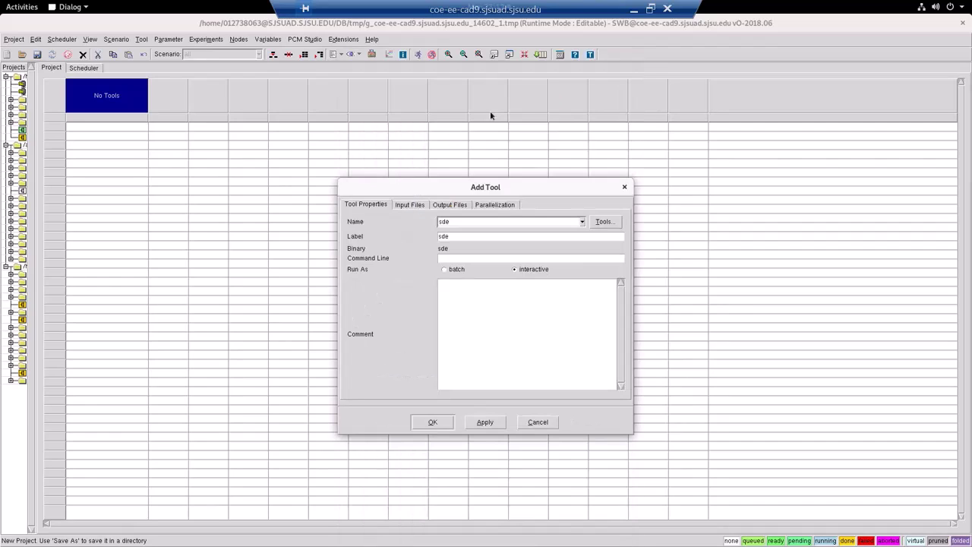
left_click(443, 422)
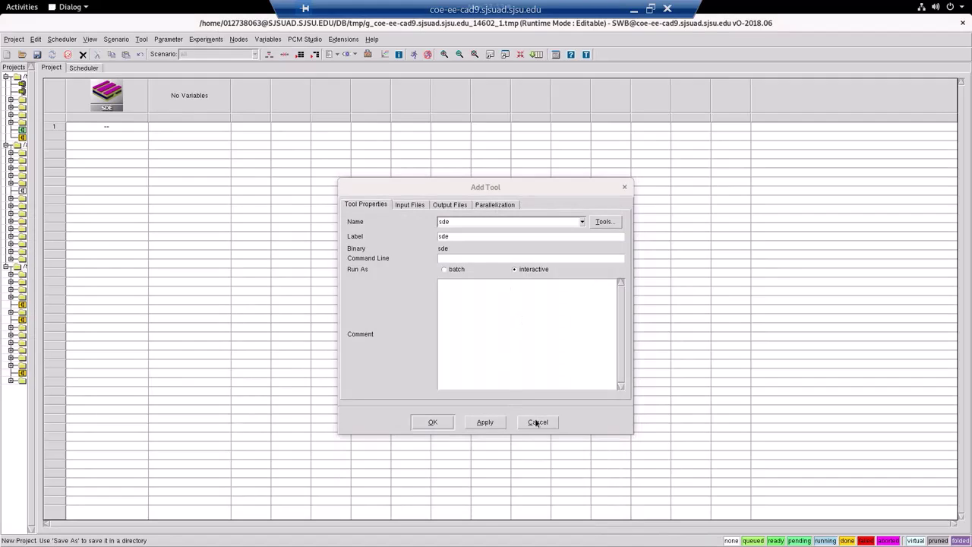
left_click(536, 422)
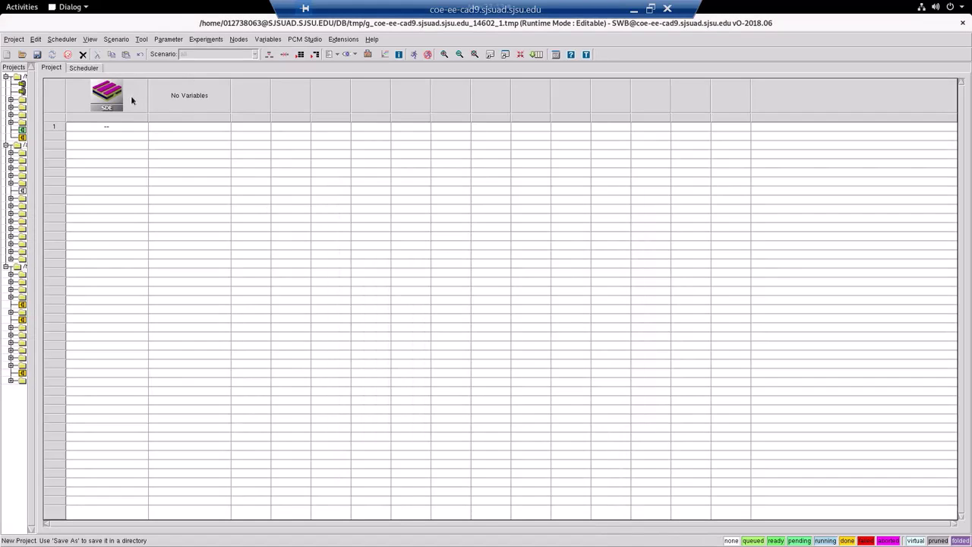
Insert the SDEVICE simulator after SDE to form an SDE → SDEVICE chain.
right_click(131, 97)
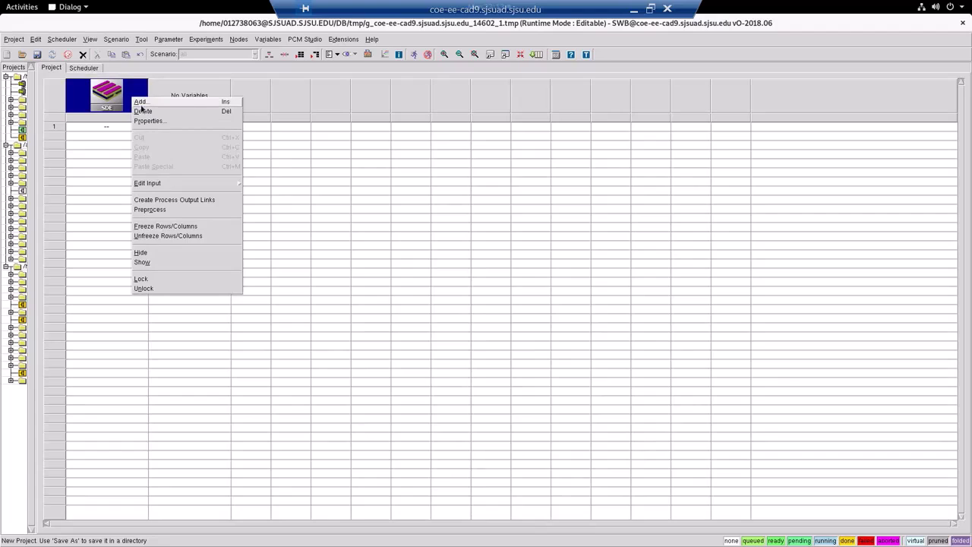
left_click(141, 102)
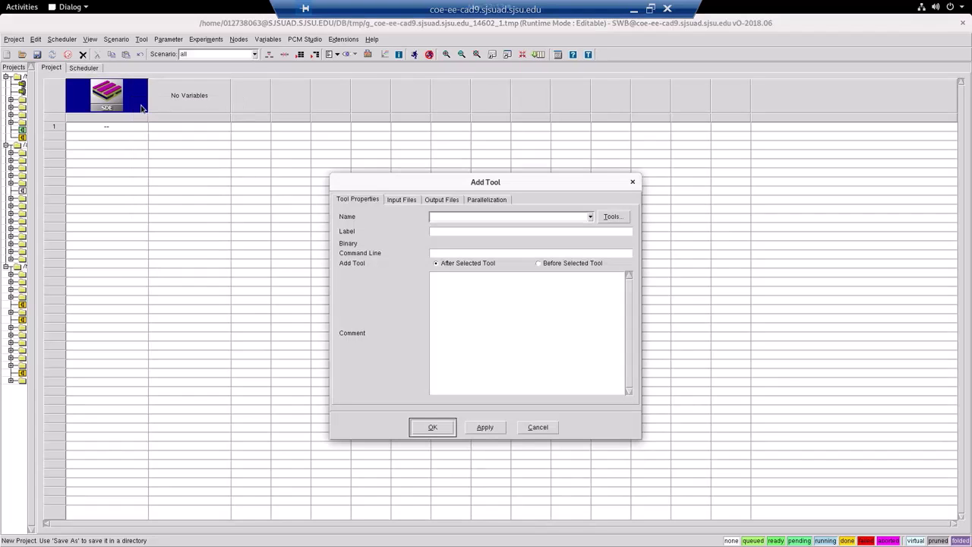
left_click(612, 216)
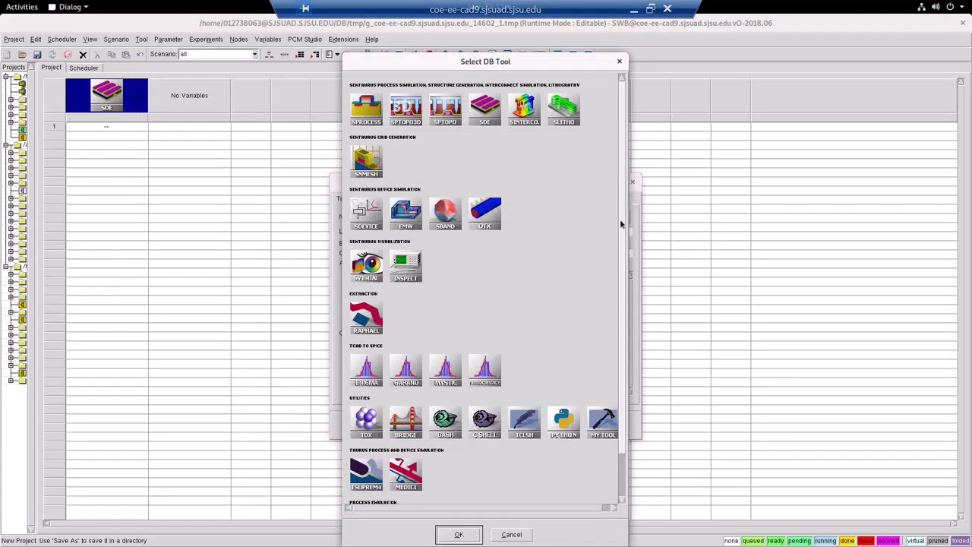
left_click(377, 223)
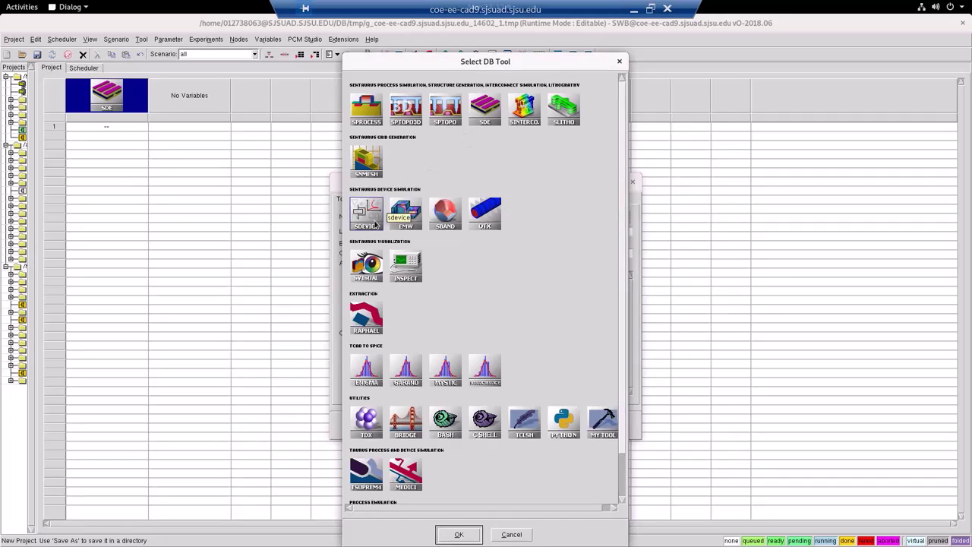
left_click(470, 536)
left_click(451, 429)
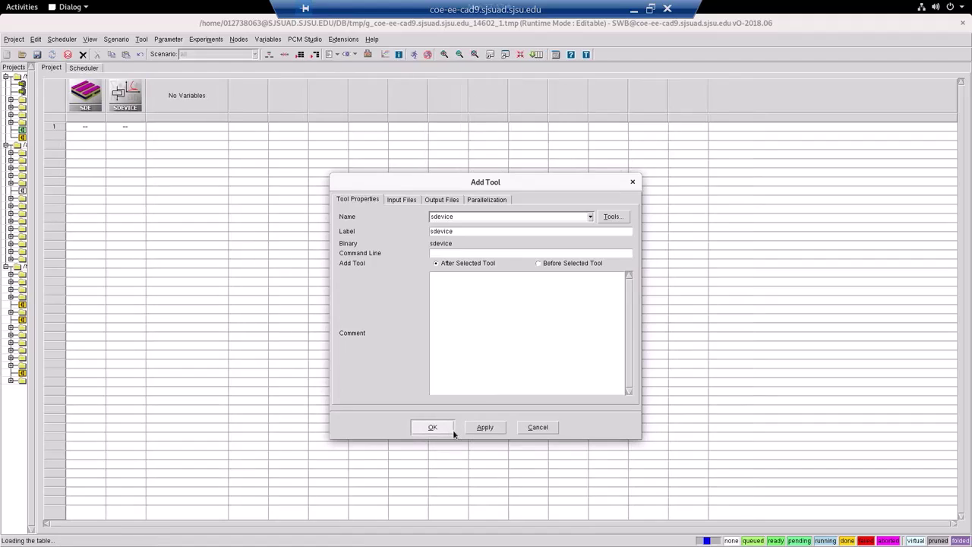
left_click(532, 427)
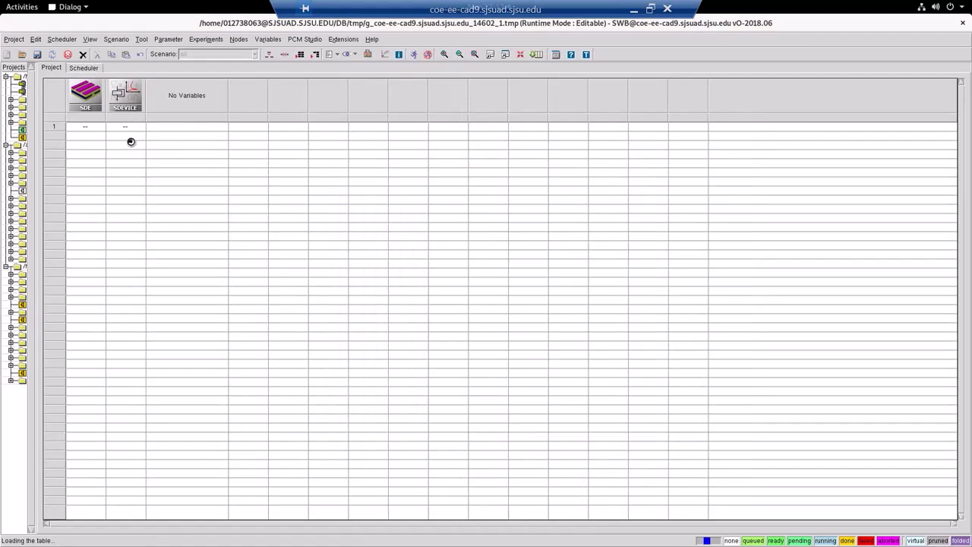
Save the project under the DB folder as myfirstproject.
left_click(14, 39)
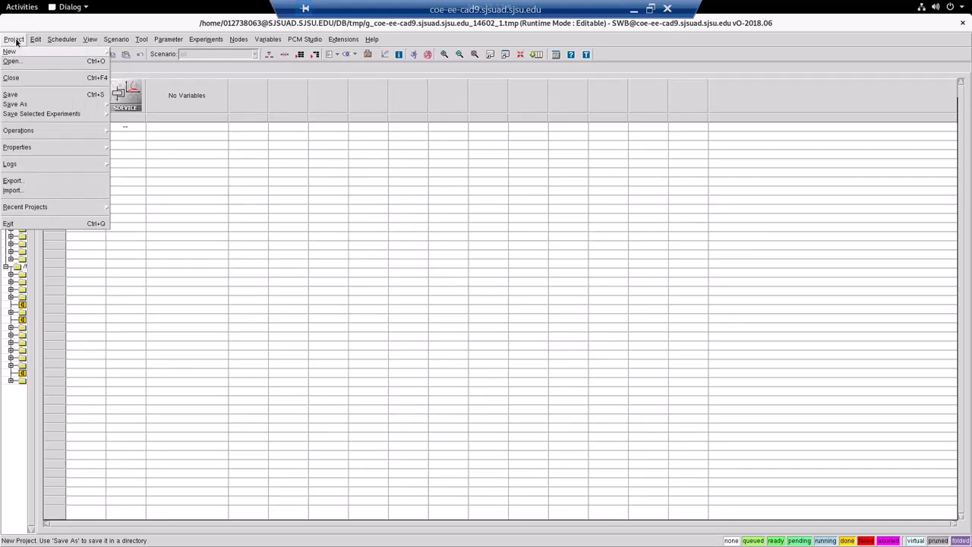
left_click(120, 107)
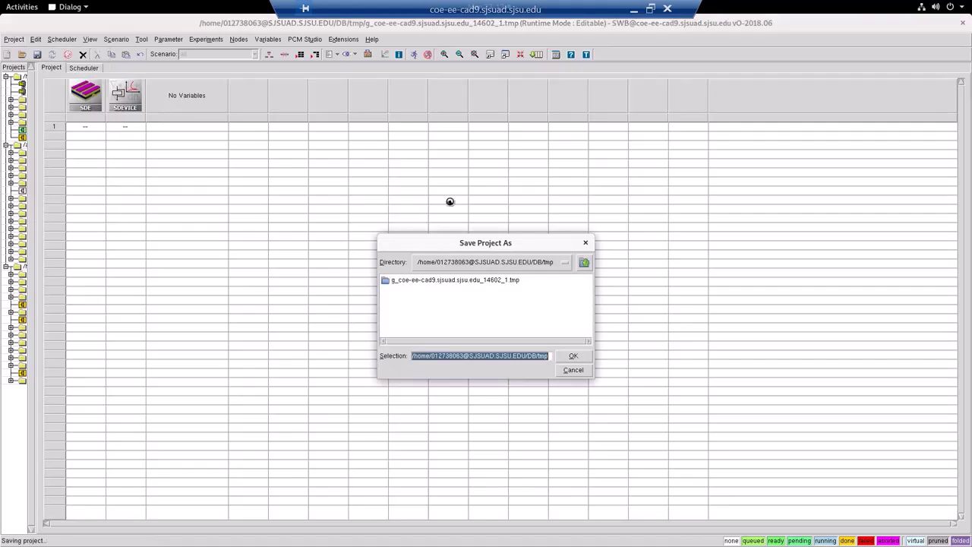
left_click(584, 263)
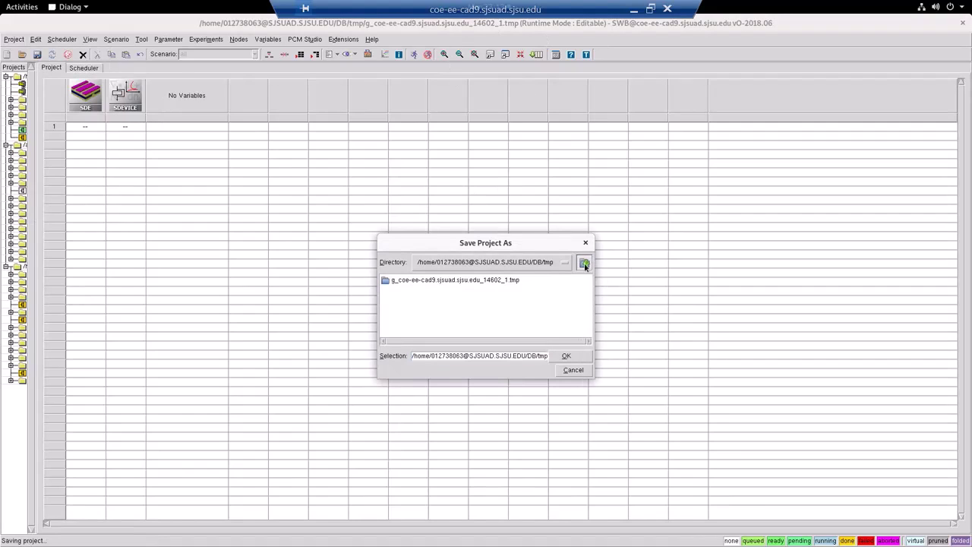
triple_click(542, 355)
left_click(542, 355)
type("/my")
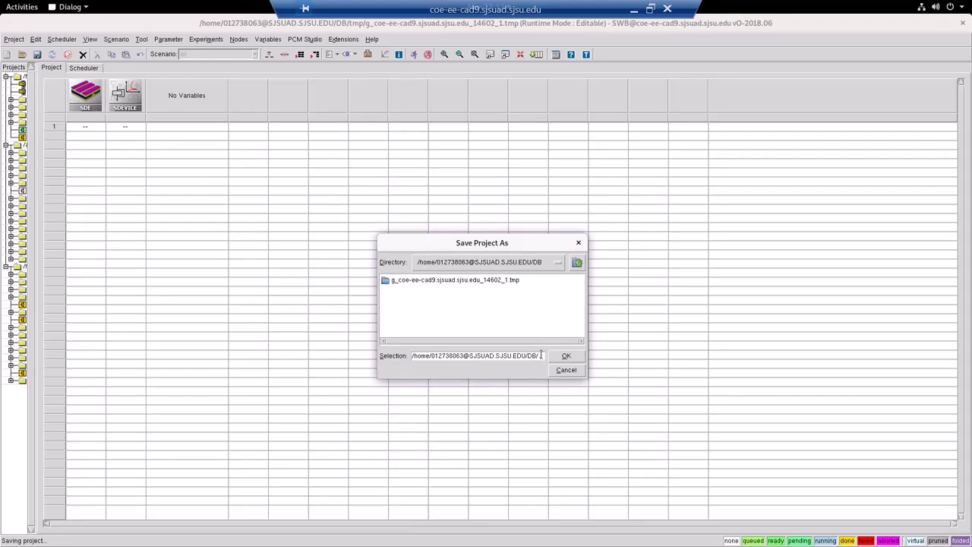
type("firstprojec")
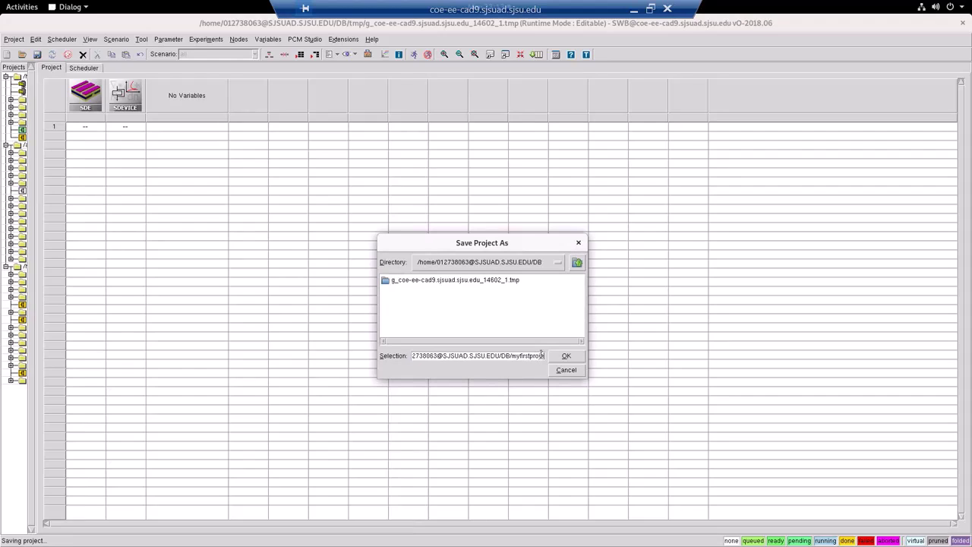
key("Return")
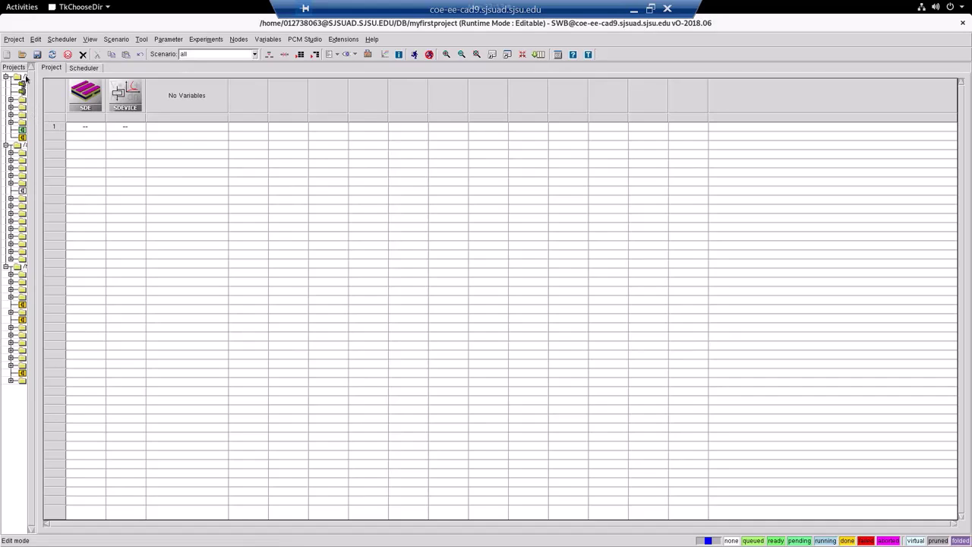
Widen the Projects tree and reopen myfirstproject from it.
left_click_drag(34, 84, 56, 83)
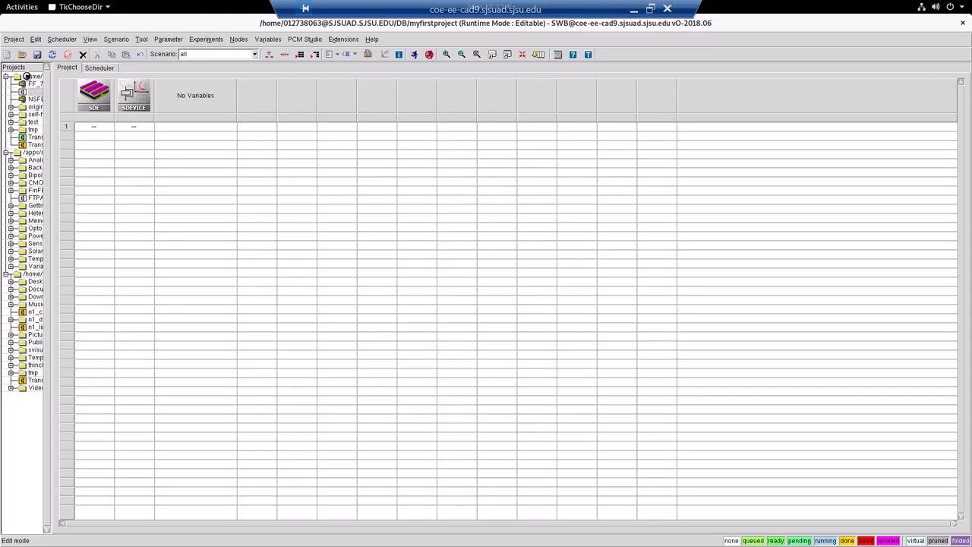
double_click(32, 92)
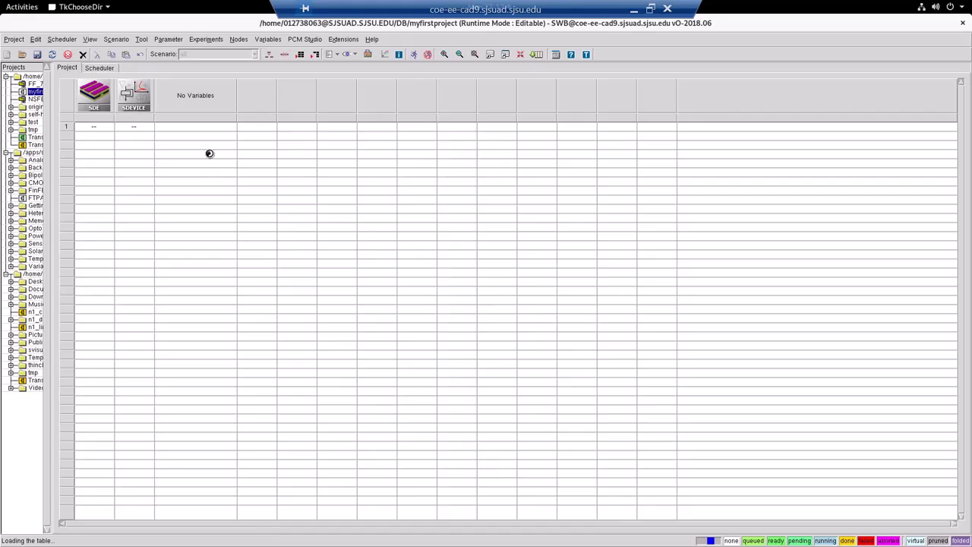
Run the project with default settings and see it fail for missing sde and sdevice input files.
left_click(417, 55)
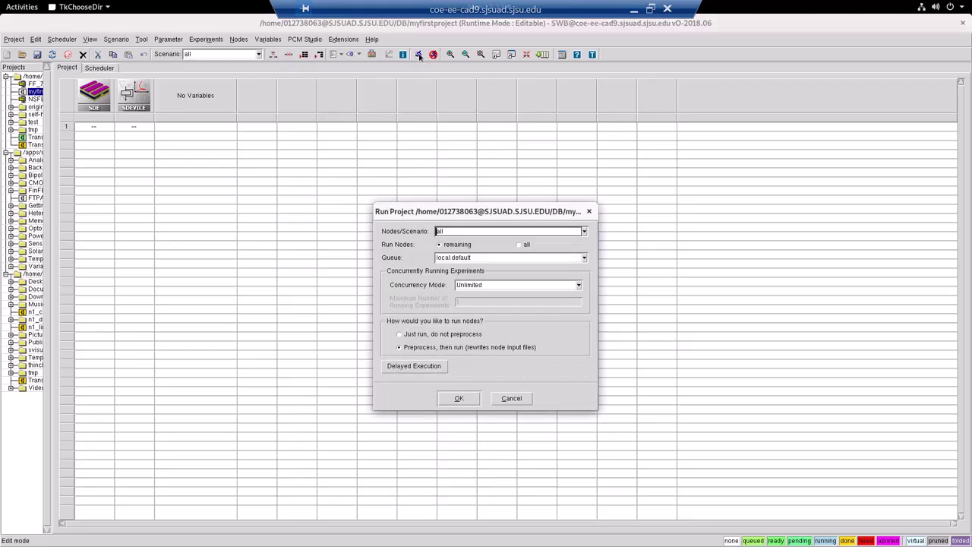
left_click(460, 399)
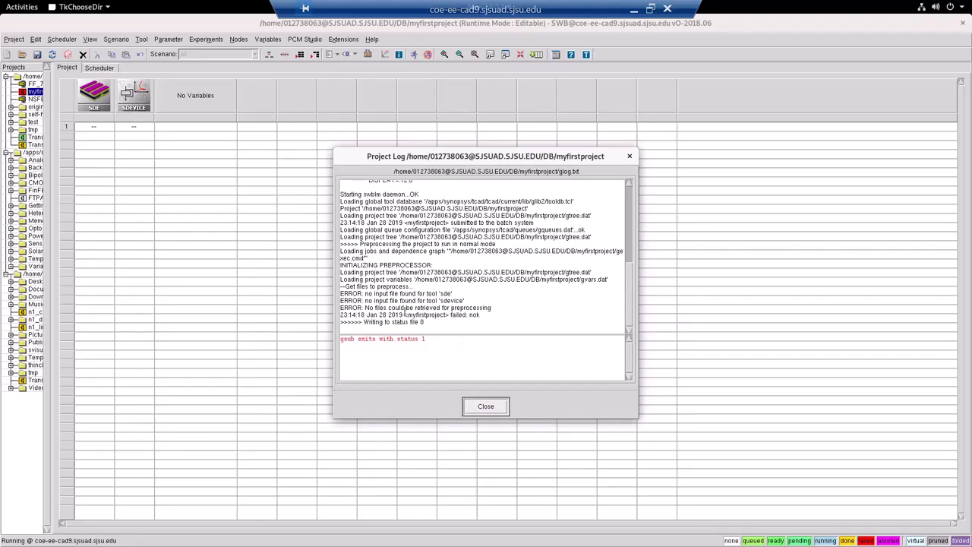
left_click_drag(364, 307, 493, 307)
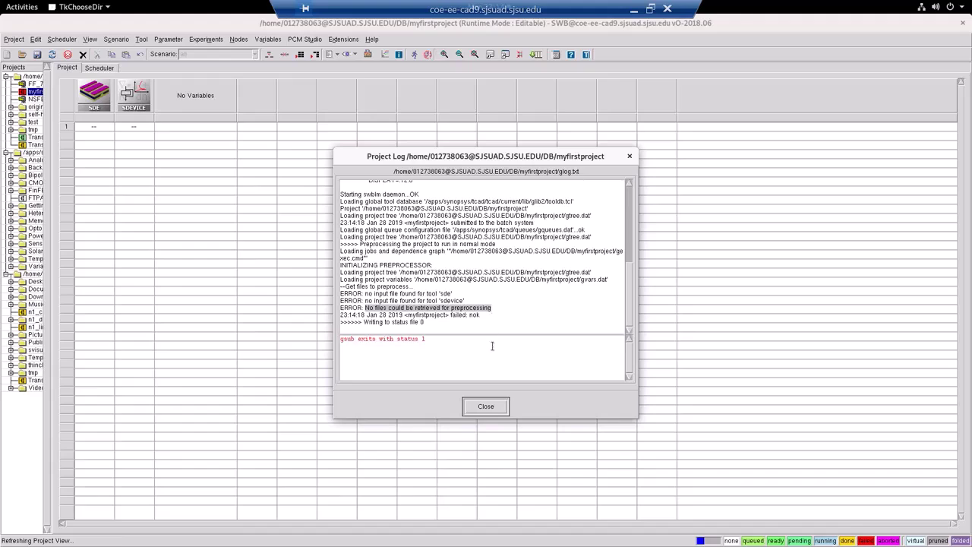
left_click(486, 407)
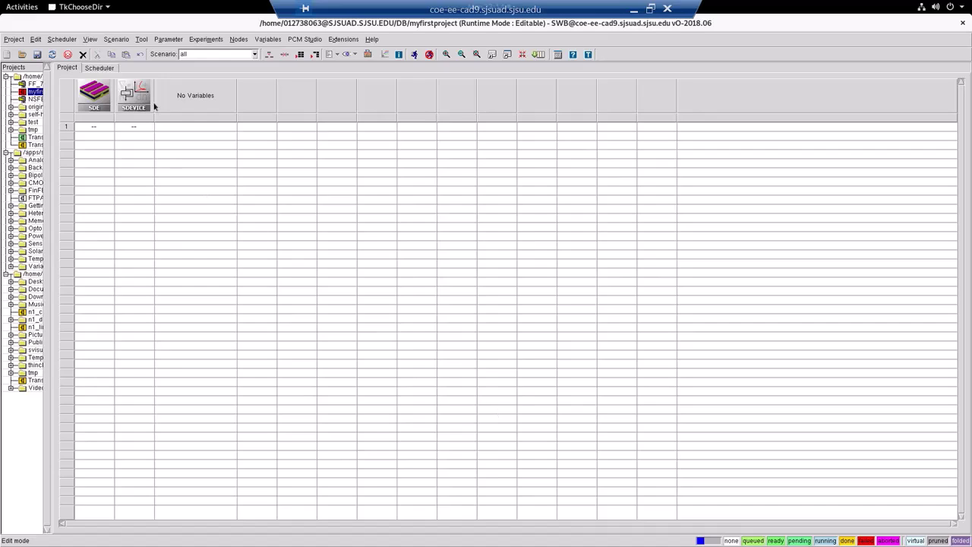
right_click(100, 97)
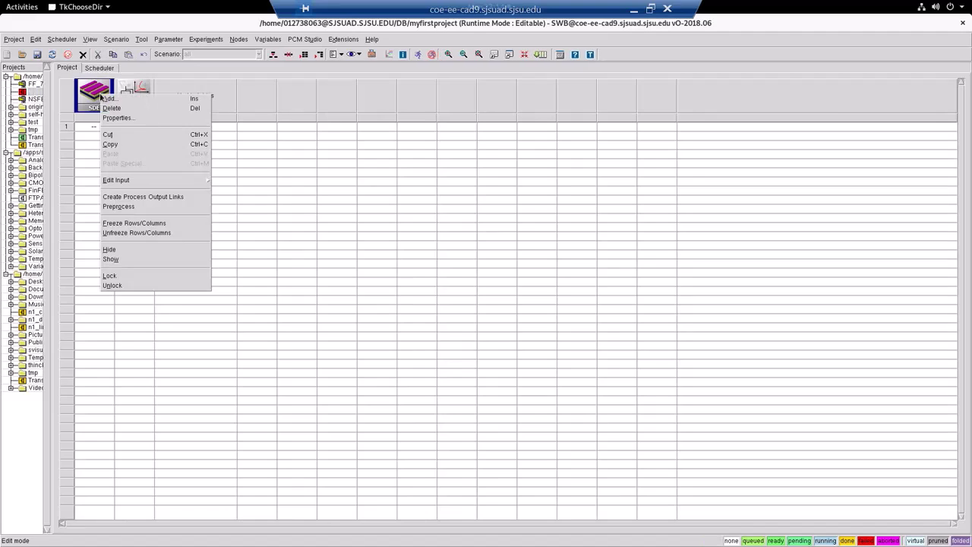
Write (define x 1) into sde_dvs.cmd, save it, and close the editor.
mouse_move(186, 181)
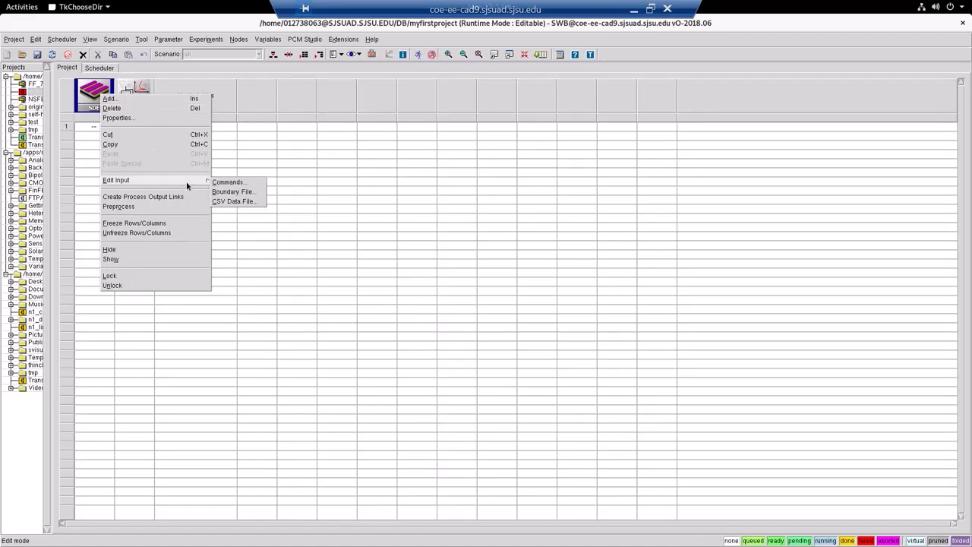
left_click(235, 186)
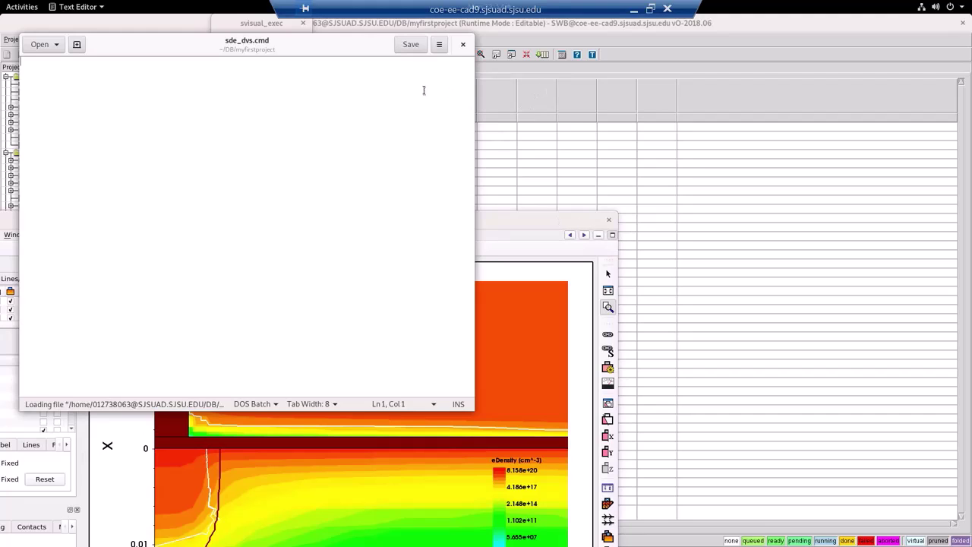
left_click_drag(373, 49, 521, 73)
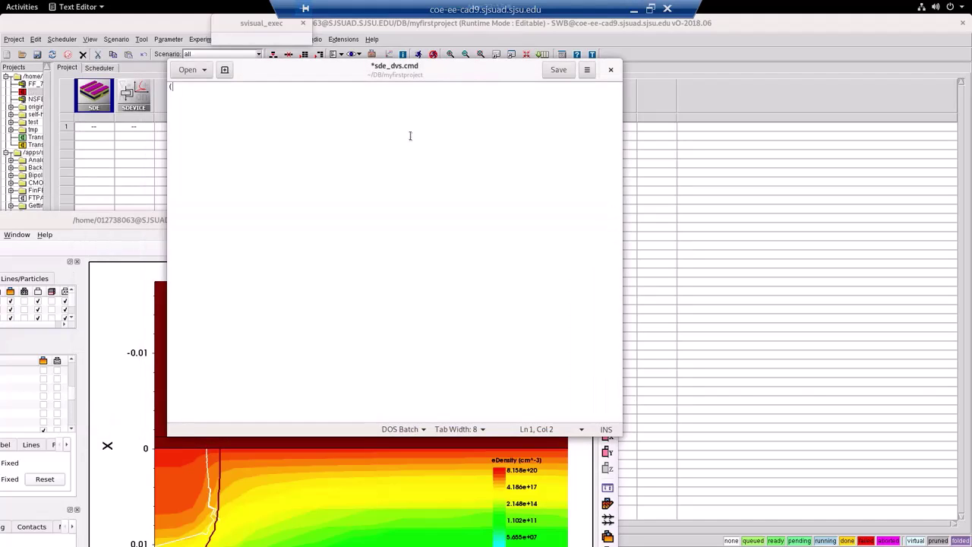
type("define x 1)")
key("ctrl+s")
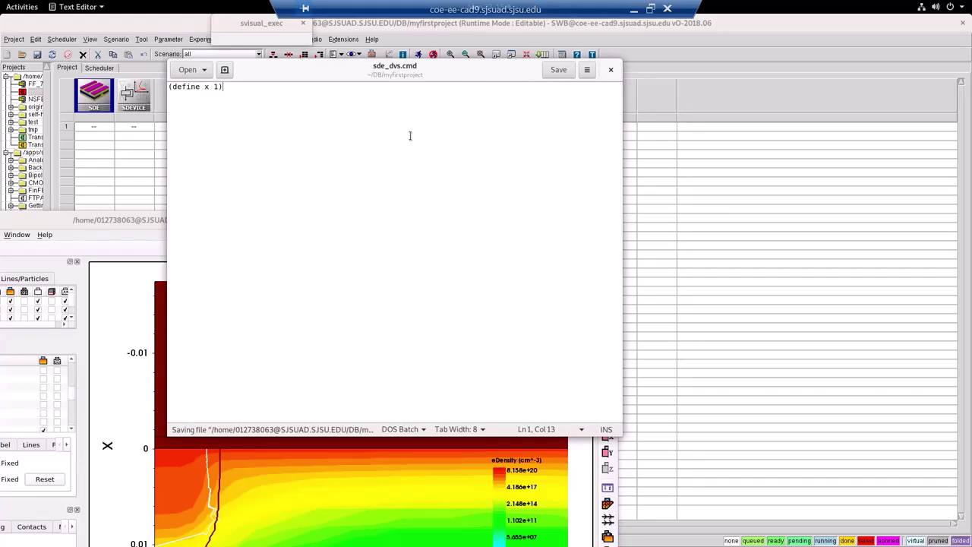
left_click(612, 70)
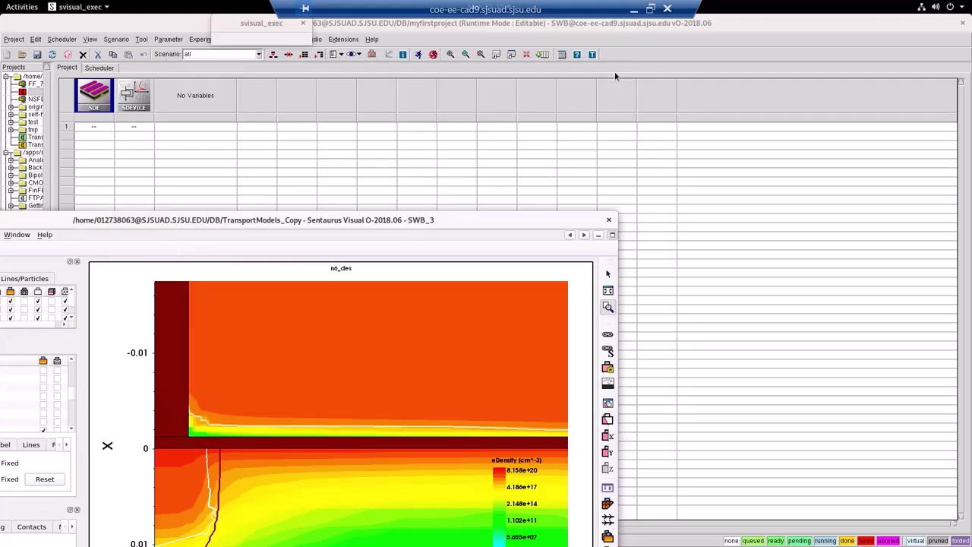
Rerun myfirstproject and see it fail only because sdevice lacks an input file.
left_click(220, 155)
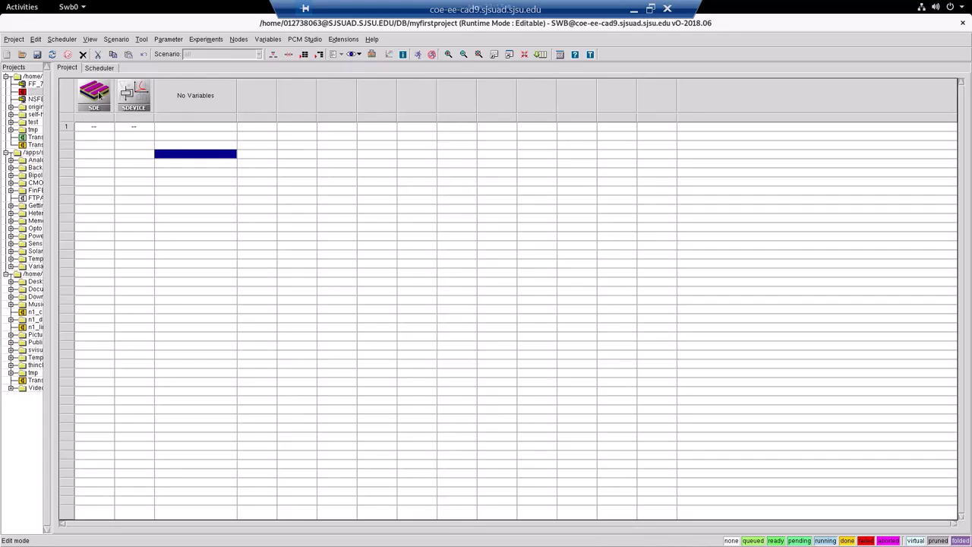
left_click(101, 98)
left_click(37, 92)
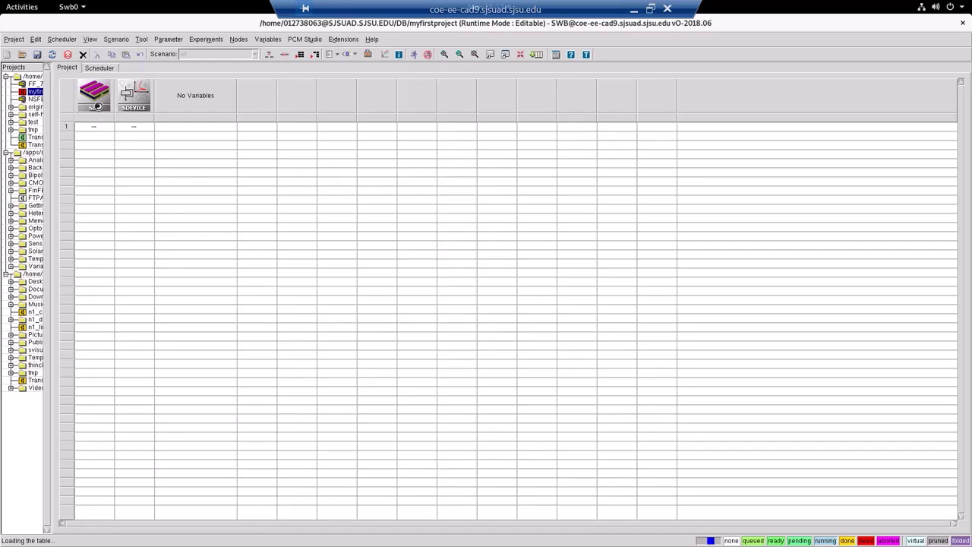
left_click(418, 55)
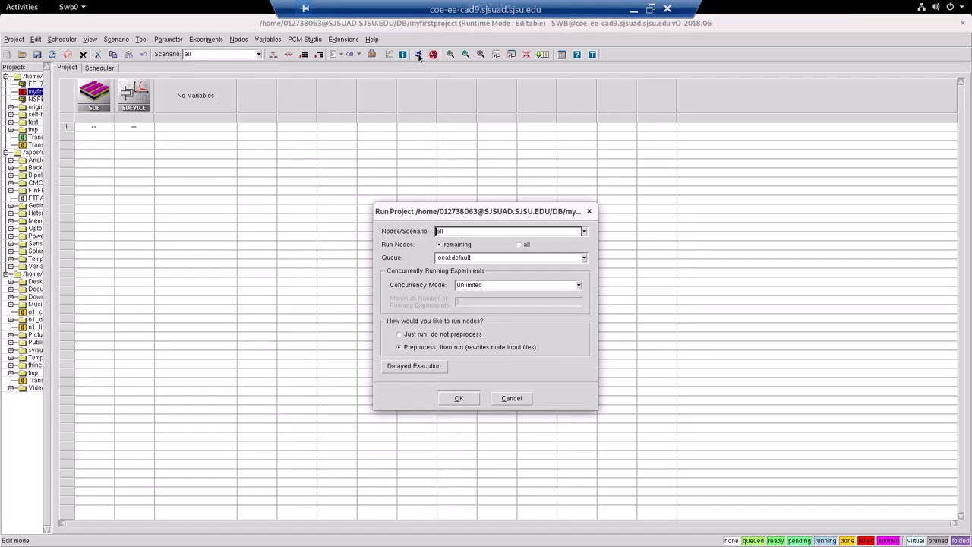
left_click(459, 399)
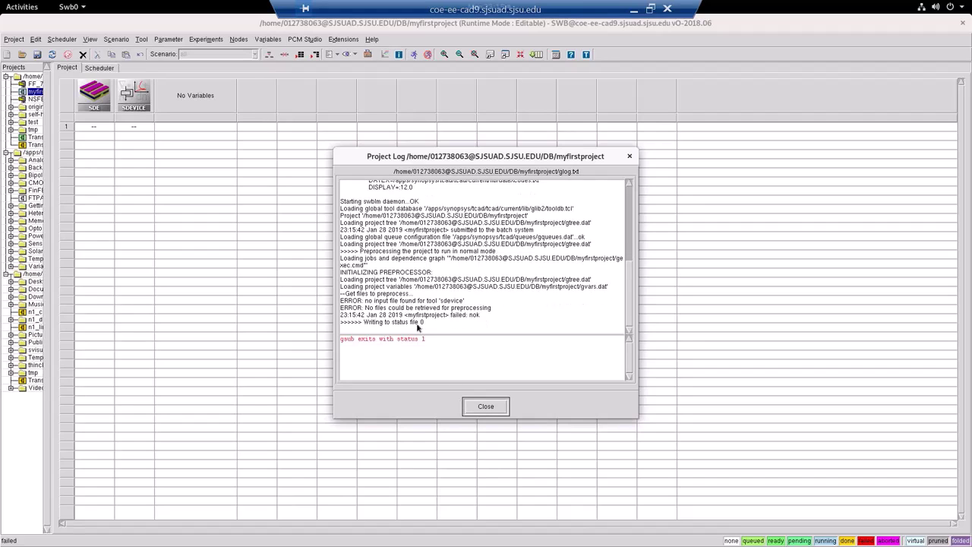
left_click_drag(361, 300, 474, 298)
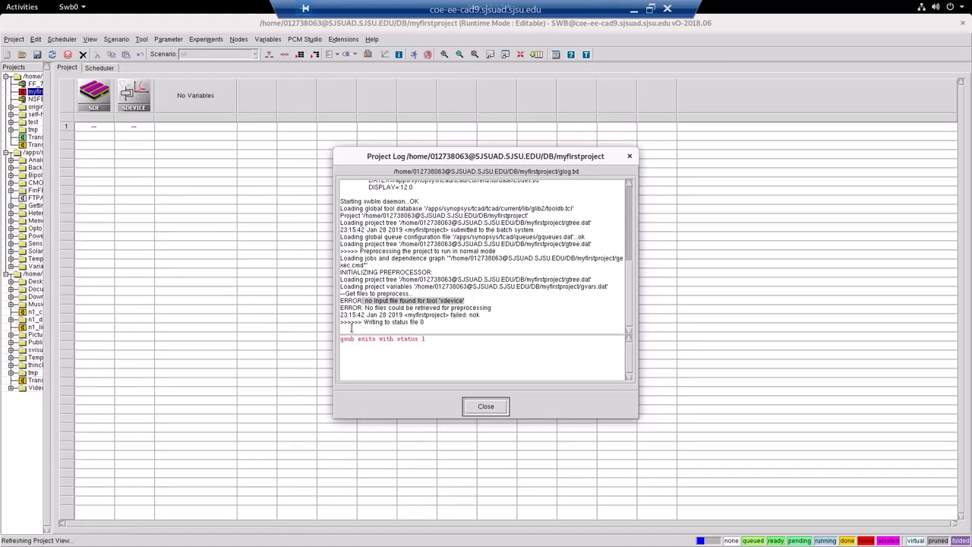
left_click(485, 406)
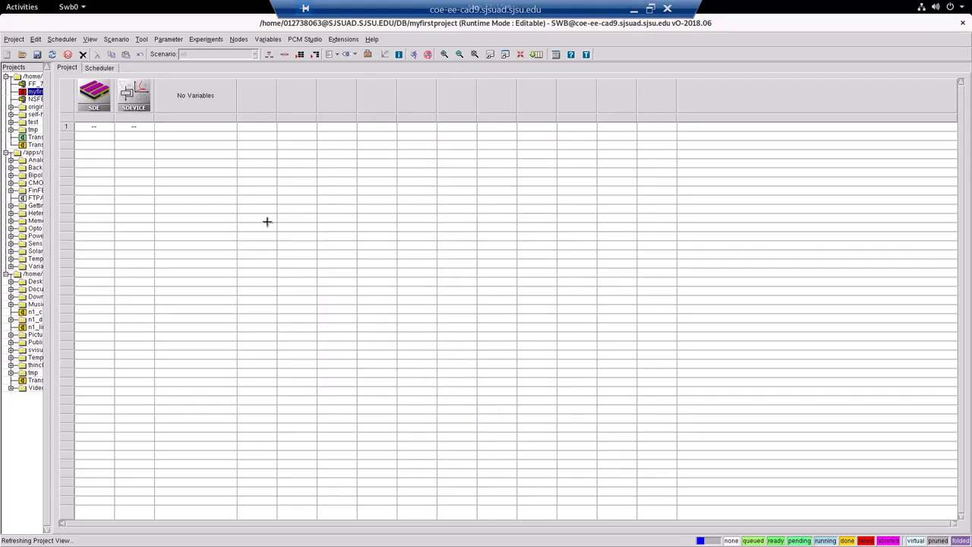
right_click(139, 101)
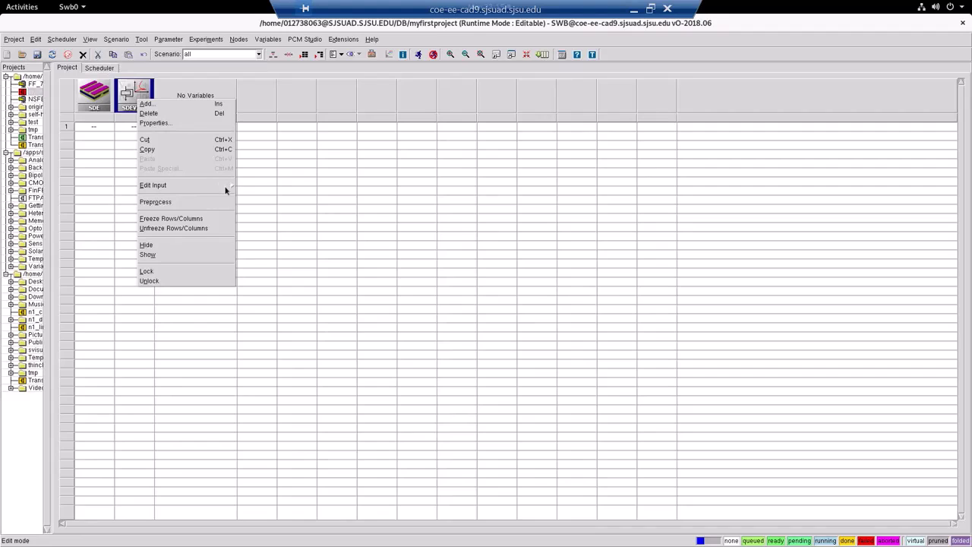
left_click(254, 188)
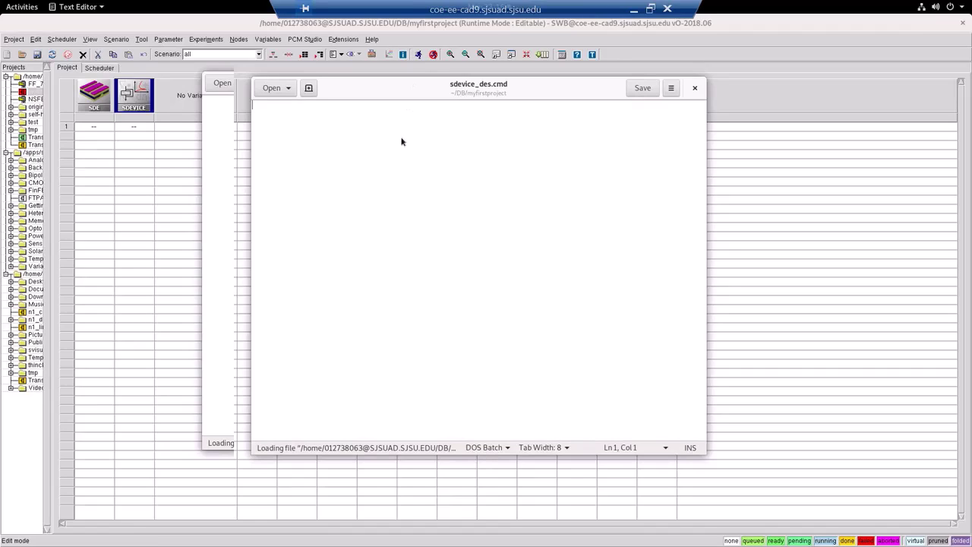
left_click(694, 88)
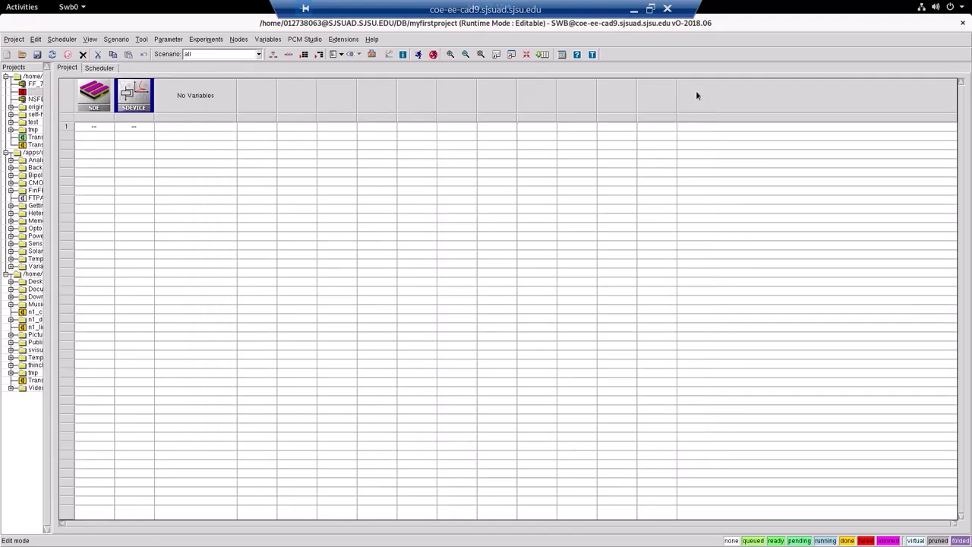
Import a command file from DB/TransportModels as the sdevice tool's sdevice_des.cmd input.
right_click(142, 97)
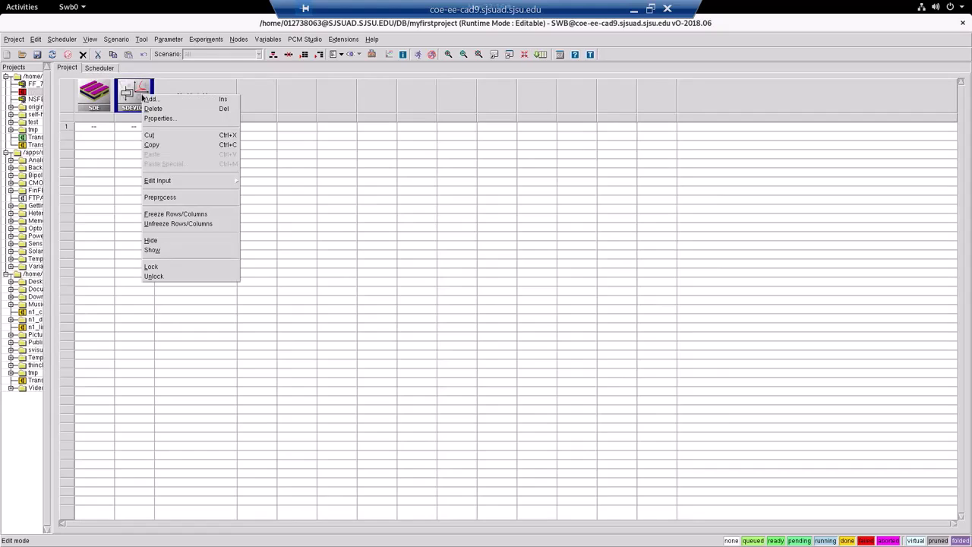
left_click(216, 117)
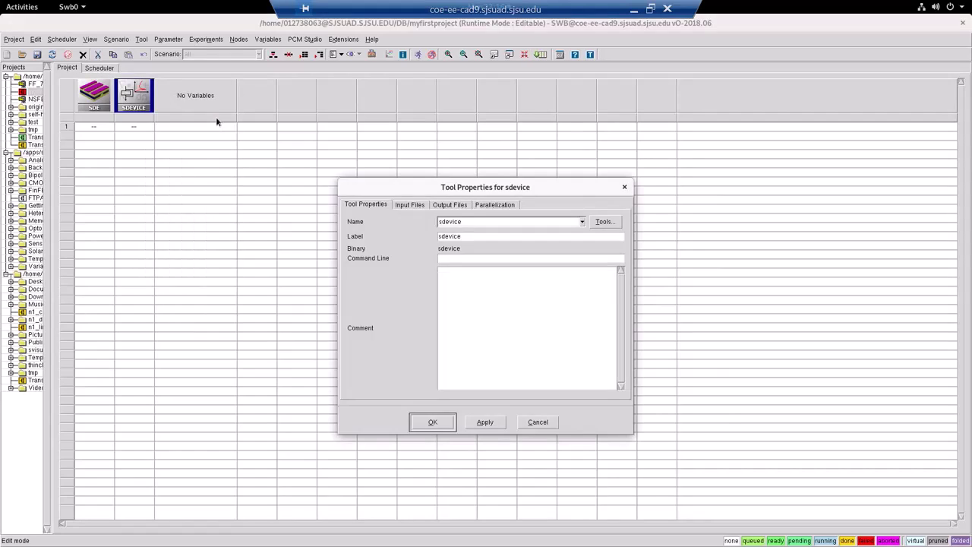
left_click(410, 205)
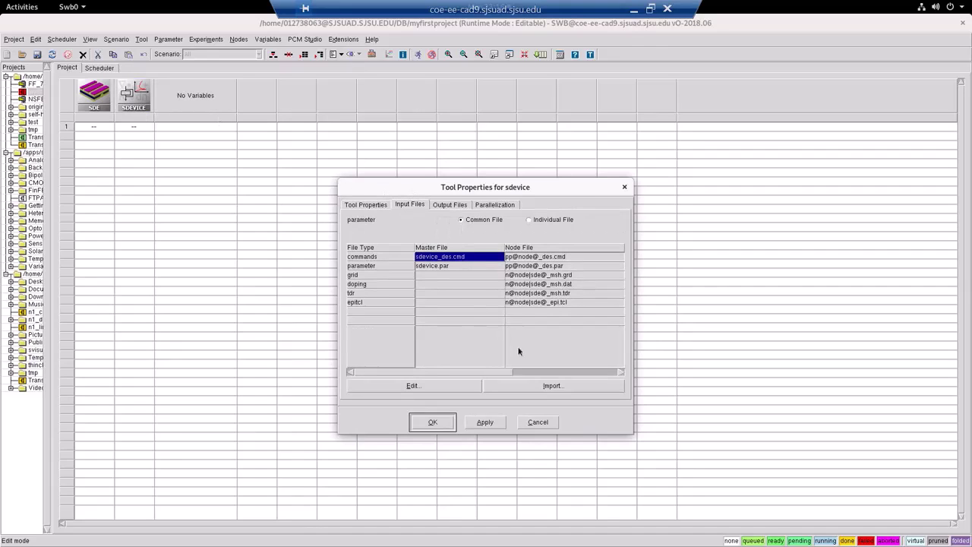
left_click(523, 386)
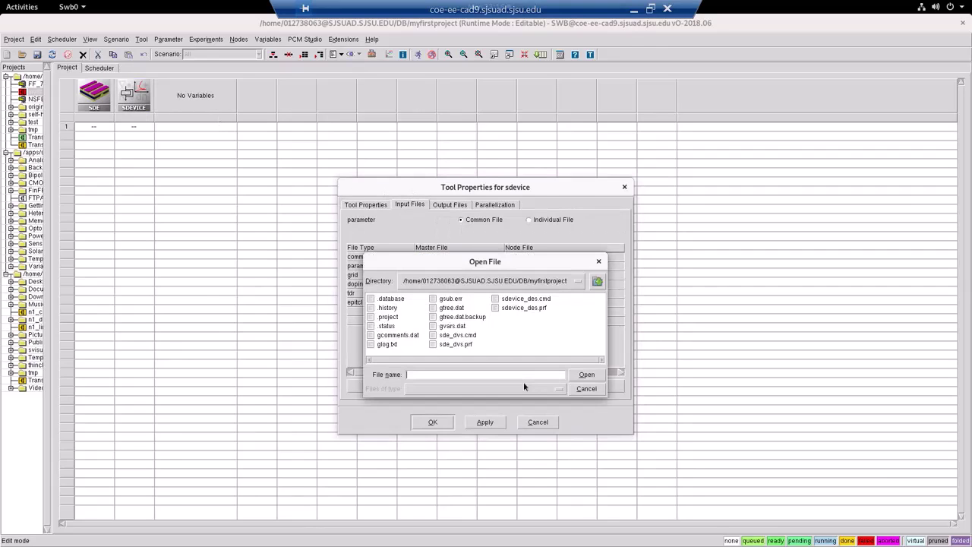
left_click(597, 282)
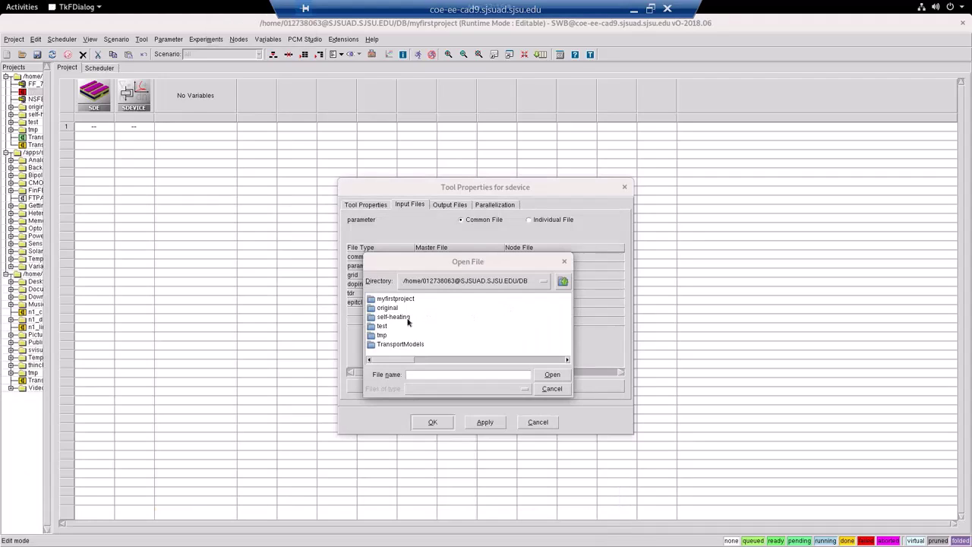
double_click(396, 346)
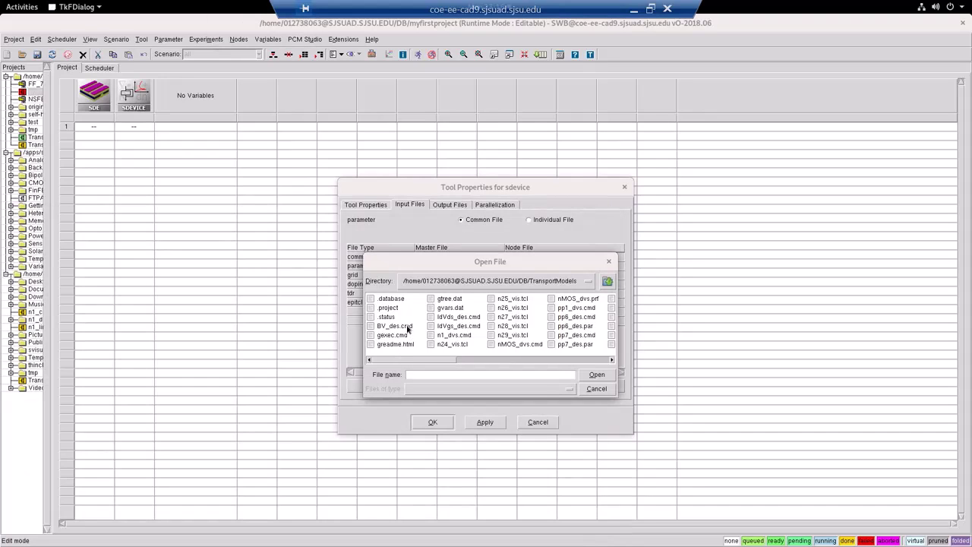
key("Escape")
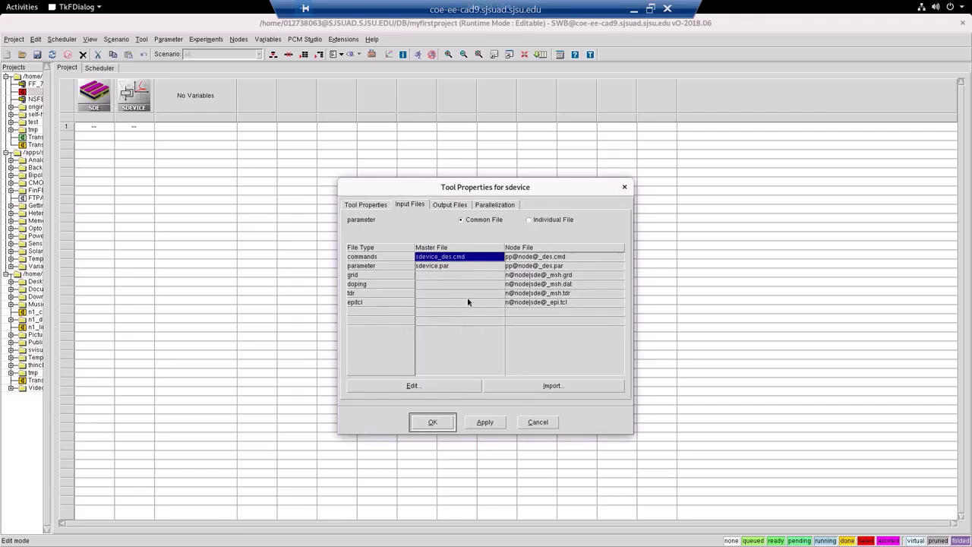
left_click(440, 426)
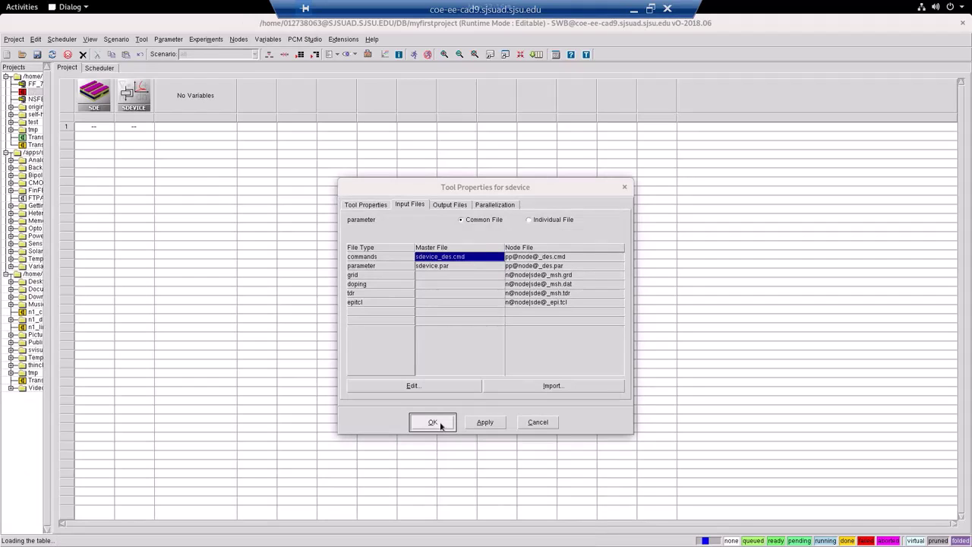
left_click(531, 423)
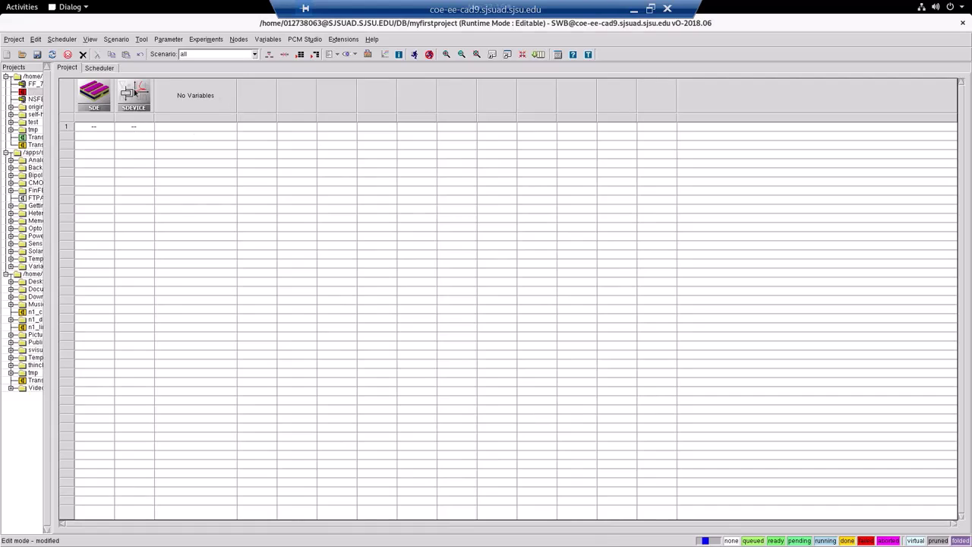
Open the imported sdevice_des.cmd command file in the Text Editor from the SDEVICE tool.
right_click(137, 103)
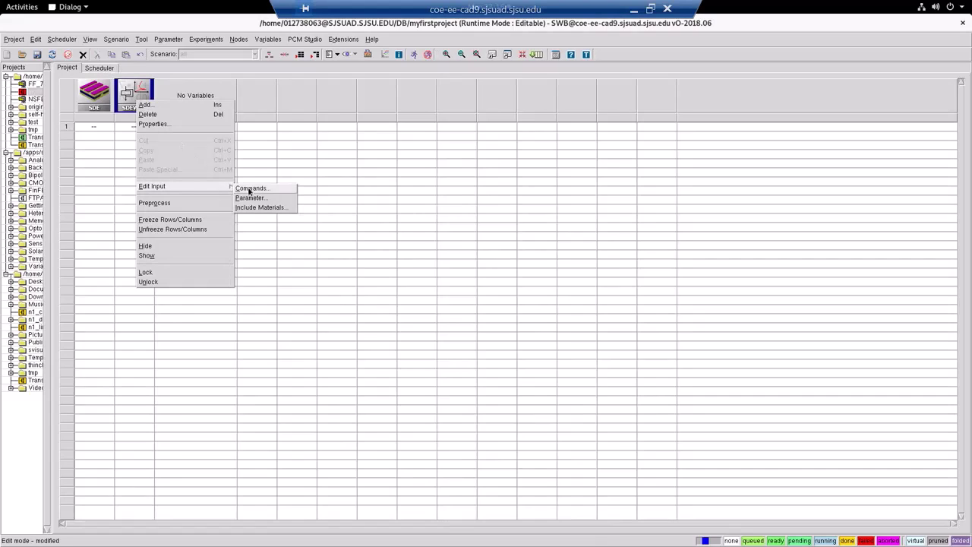
left_click(250, 187)
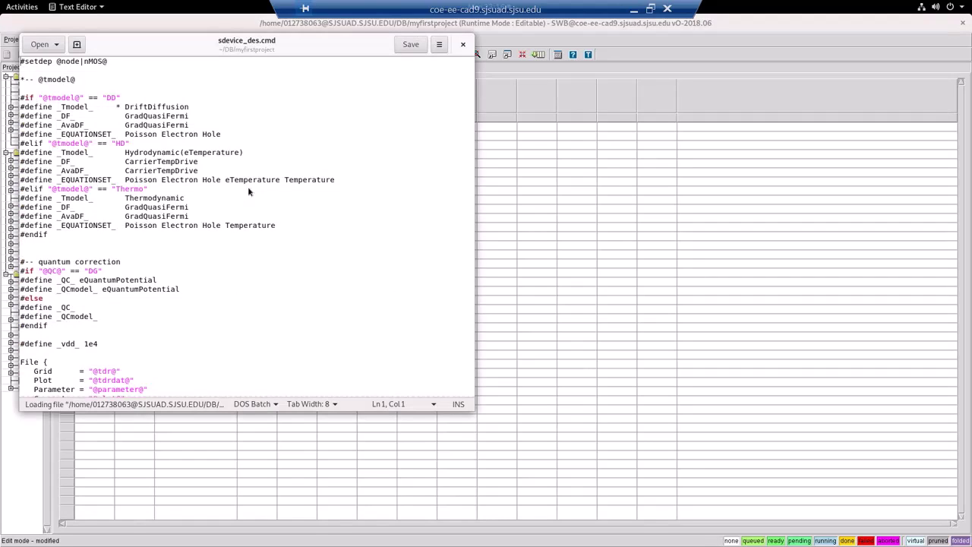